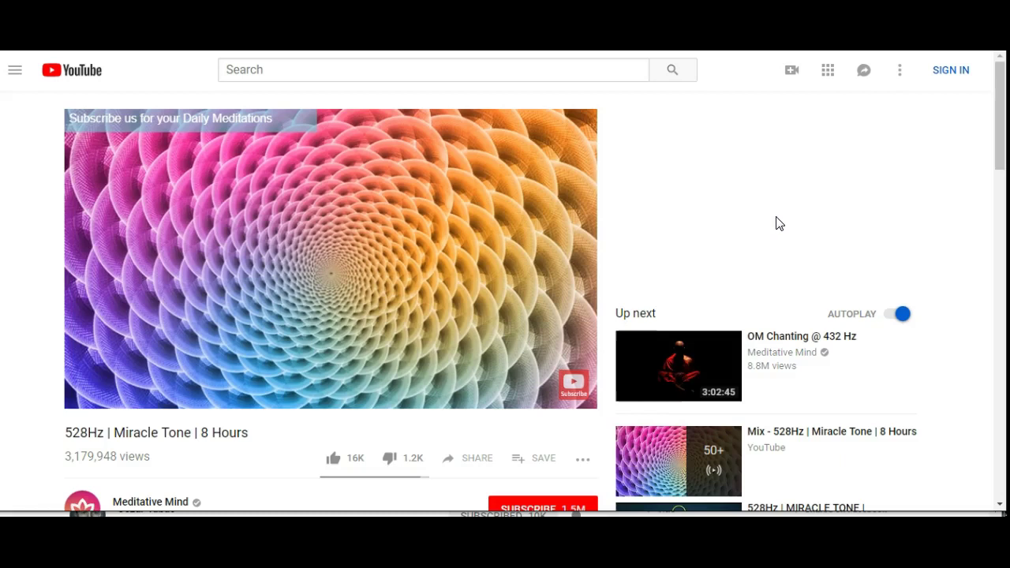
Raise the Windows Media Player window over the 528Hz Miracle Tone page from its taskbar thumbnail
click(803, 202)
click(828, 182)
click(749, 169)
click(753, 178)
click(776, 180)
click(806, 191)
click(810, 184)
click(796, 187)
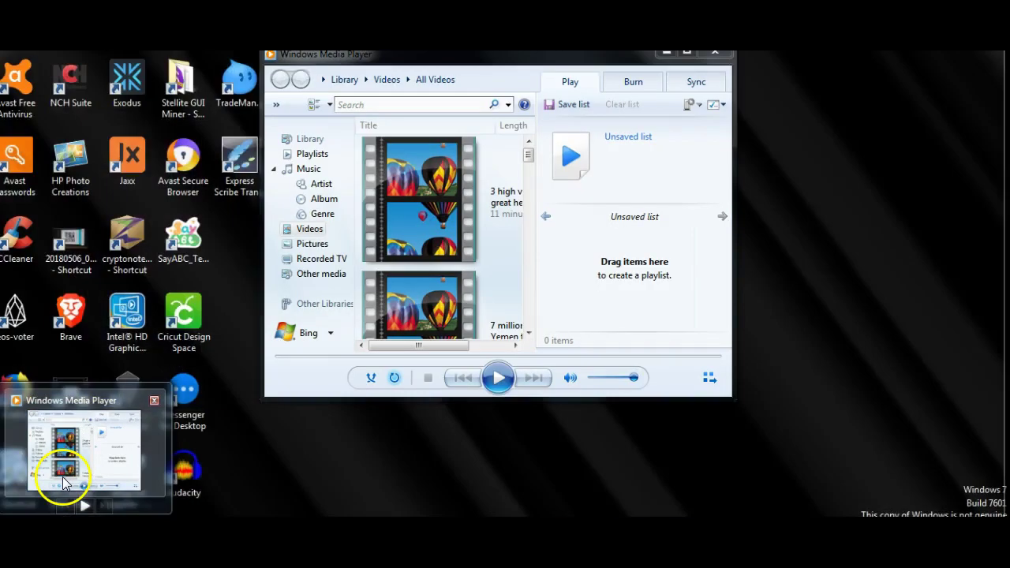
Bring the player window to the front and cancel the accidental list-name edit
click(65, 483)
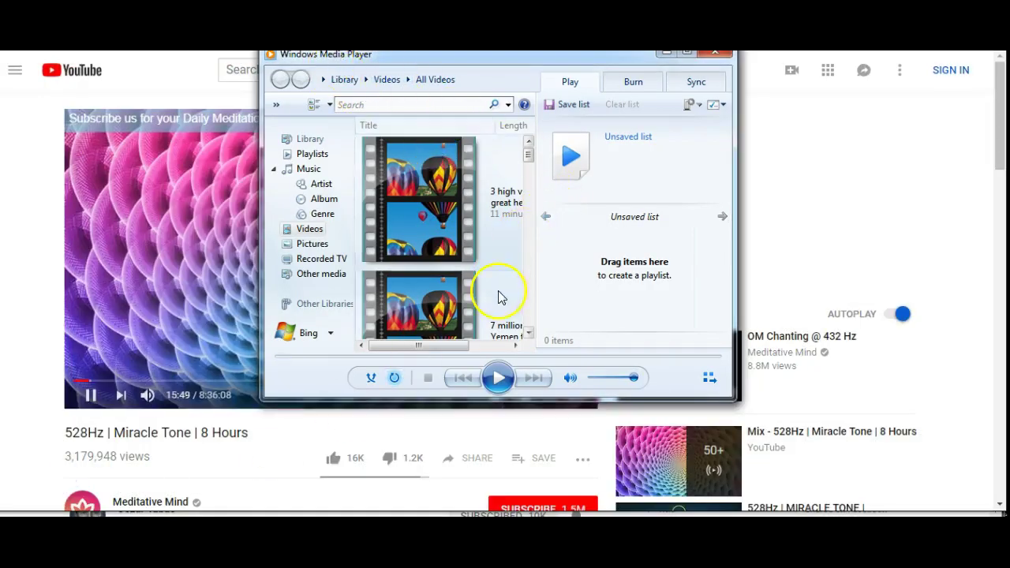
click(631, 213)
key(Escape)
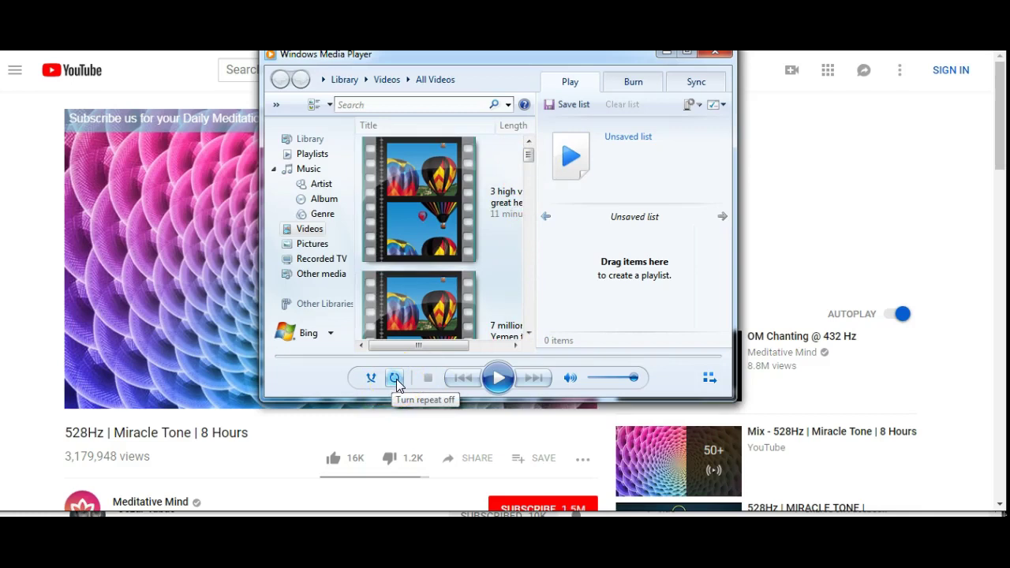
Toggle the Repeat button several times, leaving looping playback on
click(395, 378)
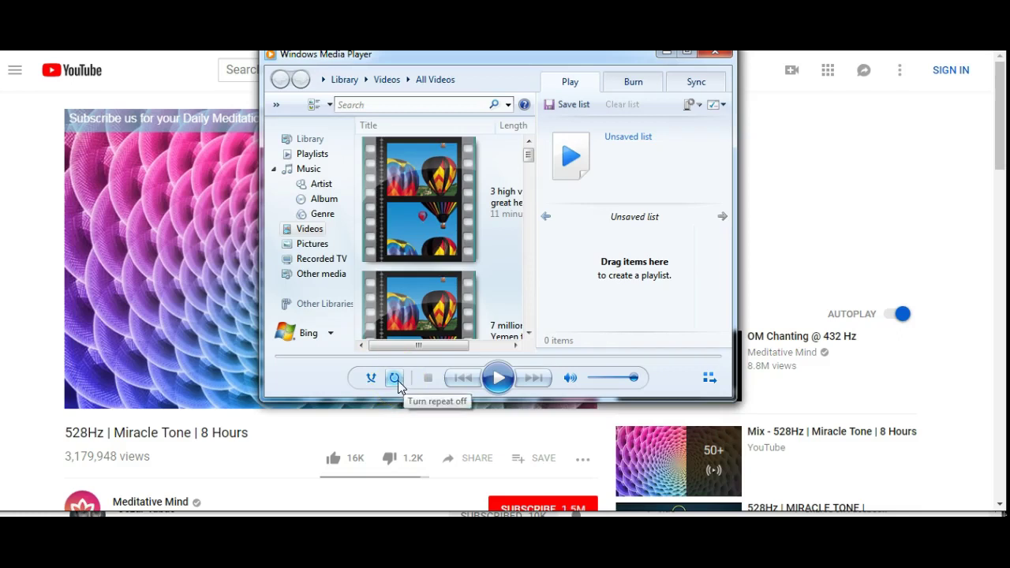
click(396, 380)
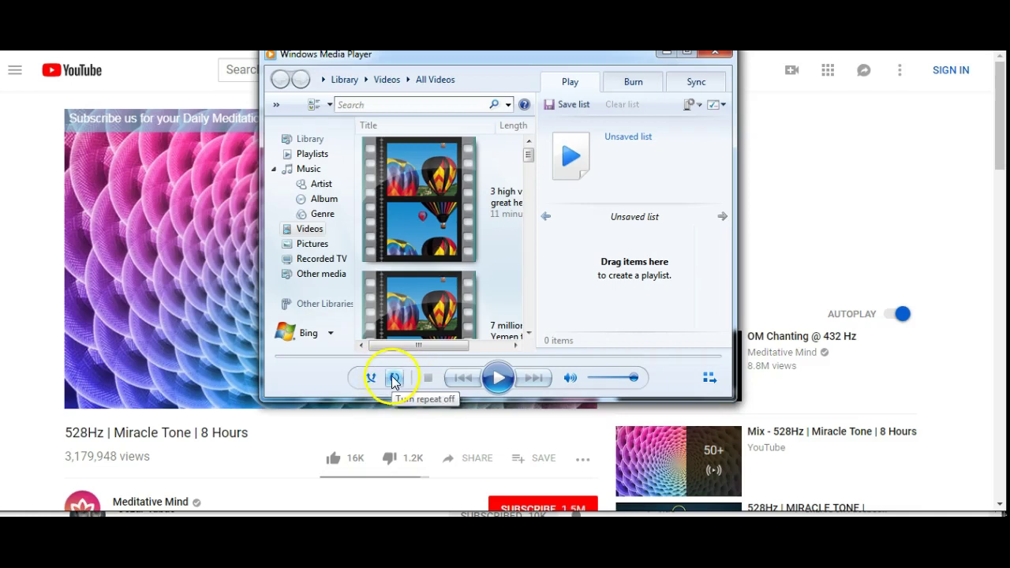
click(395, 379)
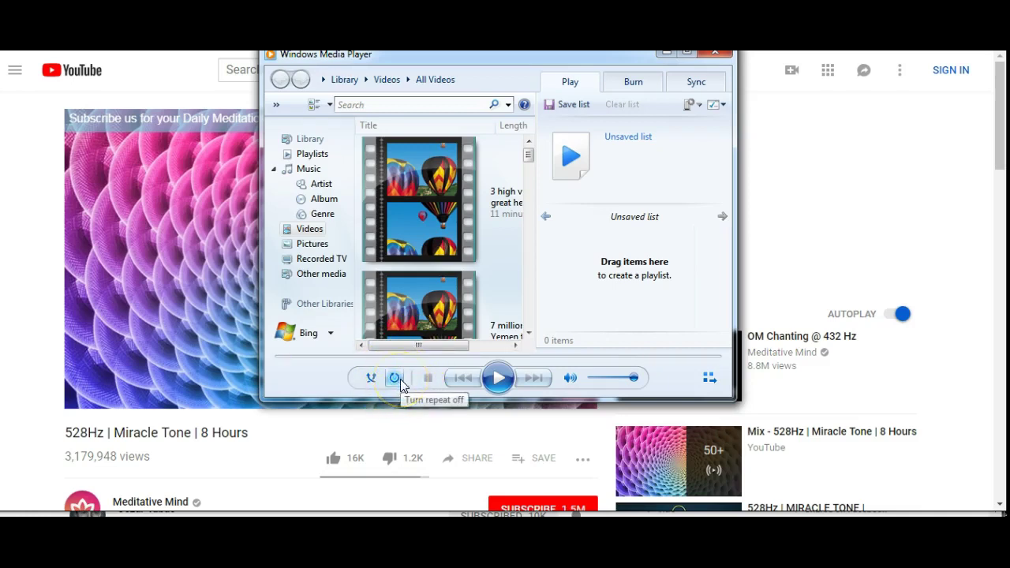
click(397, 382)
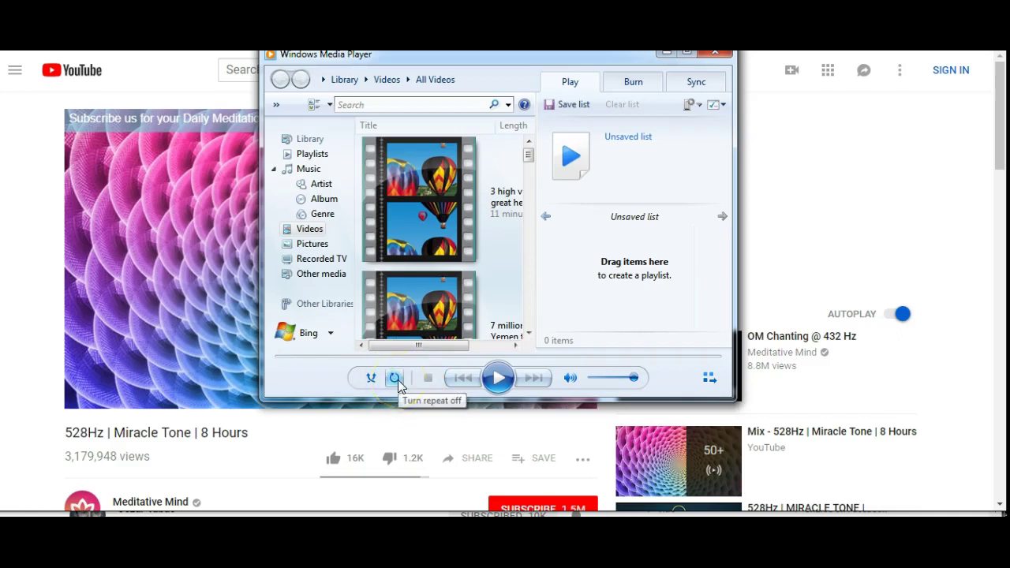
click(397, 382)
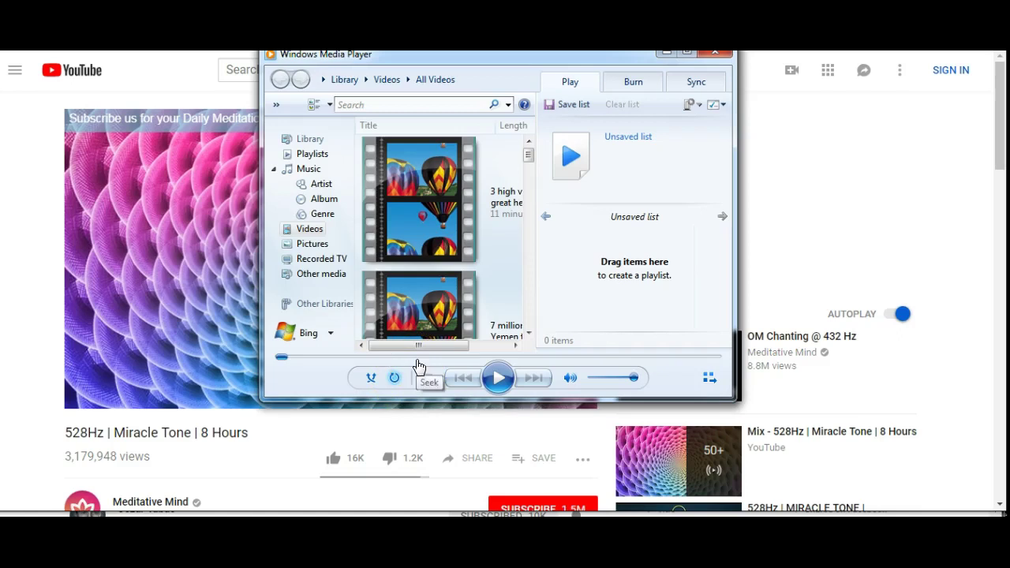
Move the player window aside, confirm Repeat is on, and close Windows Media Player
click(417, 365)
drag(417, 364, 628, 362)
click(399, 383)
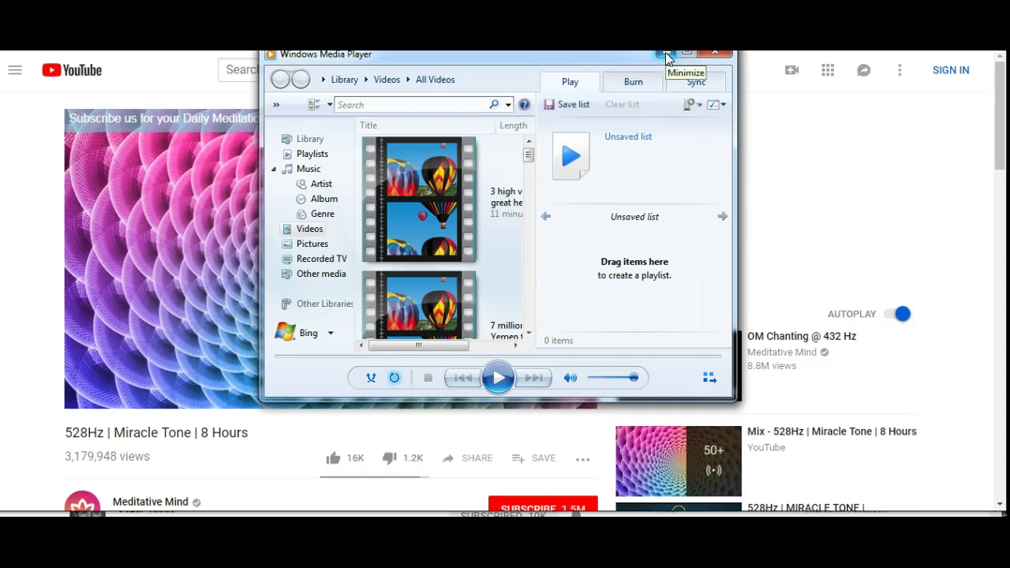
click(716, 52)
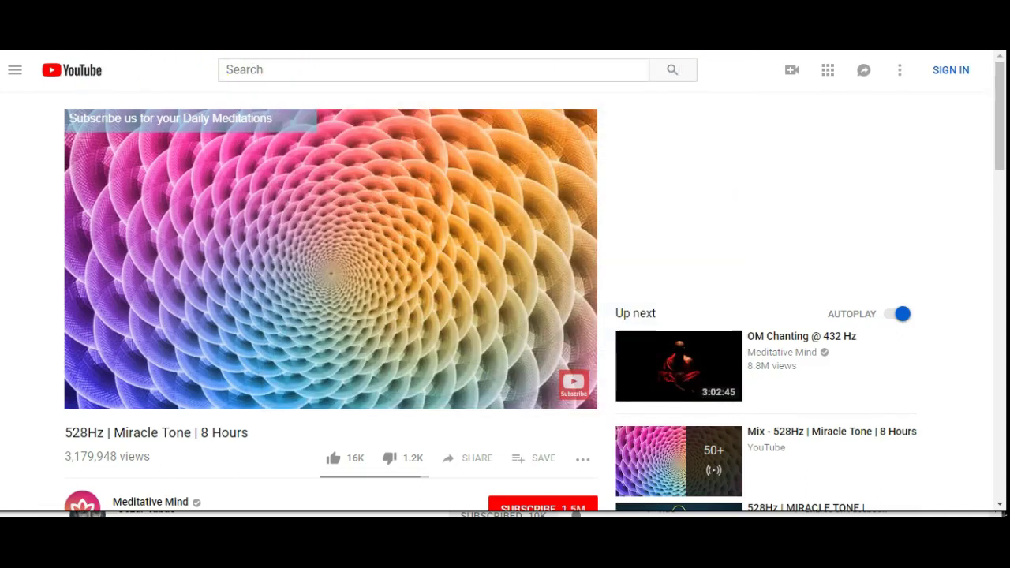